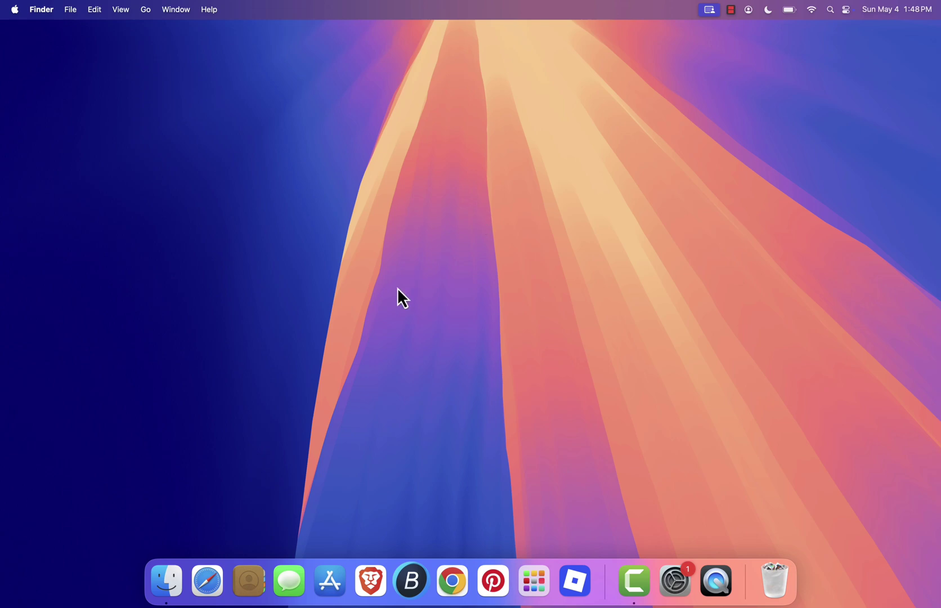
Open the Brave browser, go to skmedix.pl and open the launcher's download page.
click(370, 583)
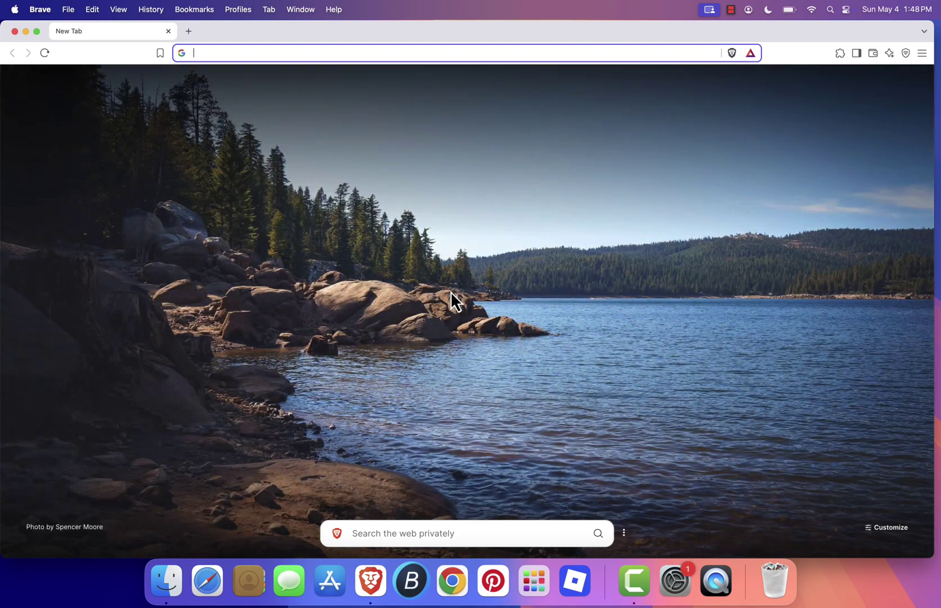
text(skmedix.pl)
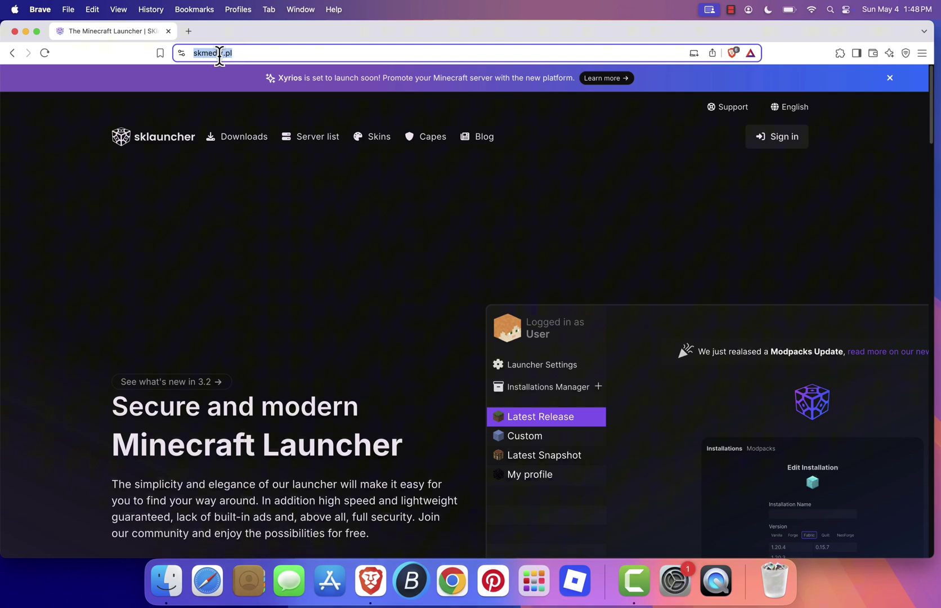
click(286, 332)
scroll(287, 332, down, 5)
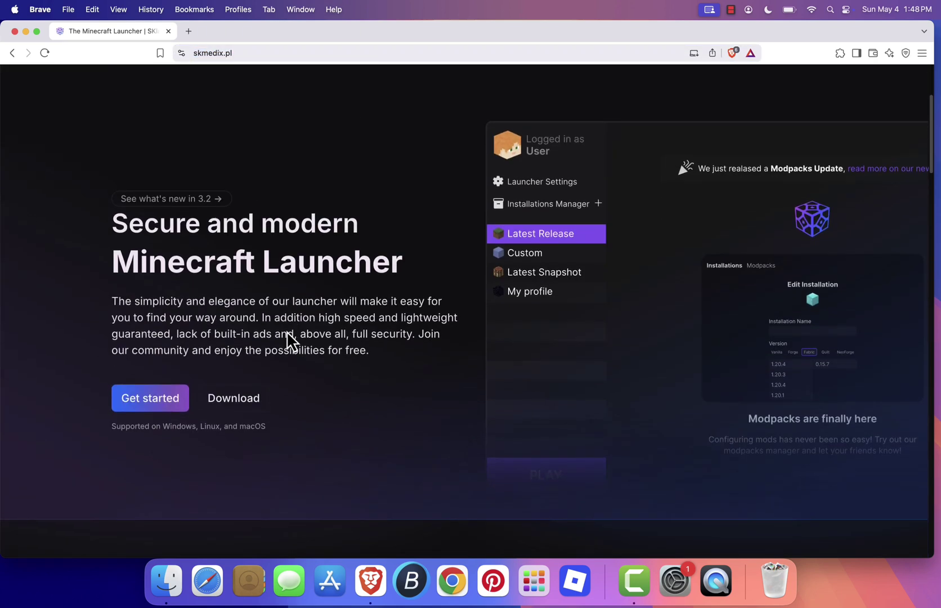
click(232, 383)
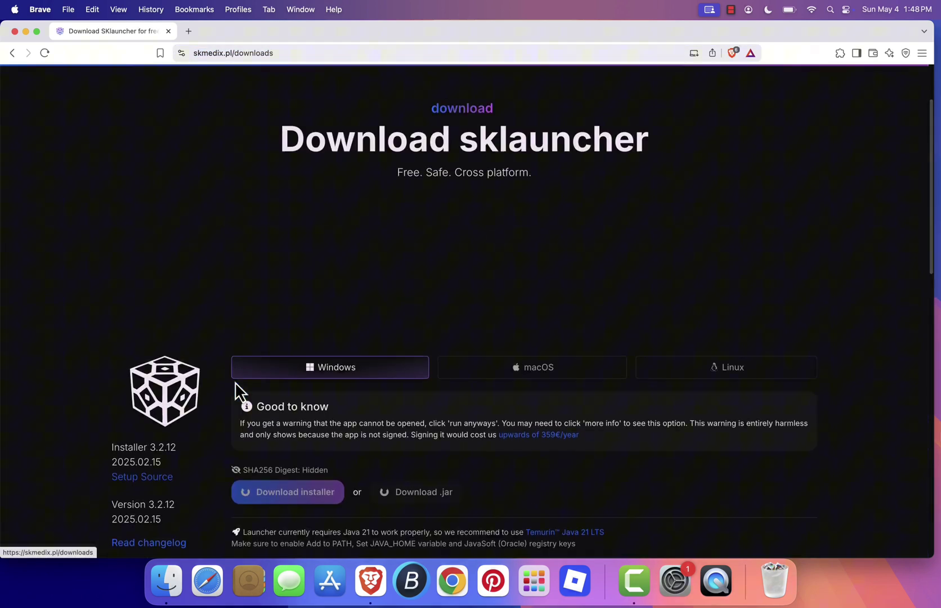
Download the macOS .jar version of the launcher and save it as SKlauncher-3.2.12.jar in the Downloads folder.
scroll(352, 307, down, 4)
scroll(353, 308, down, 3)
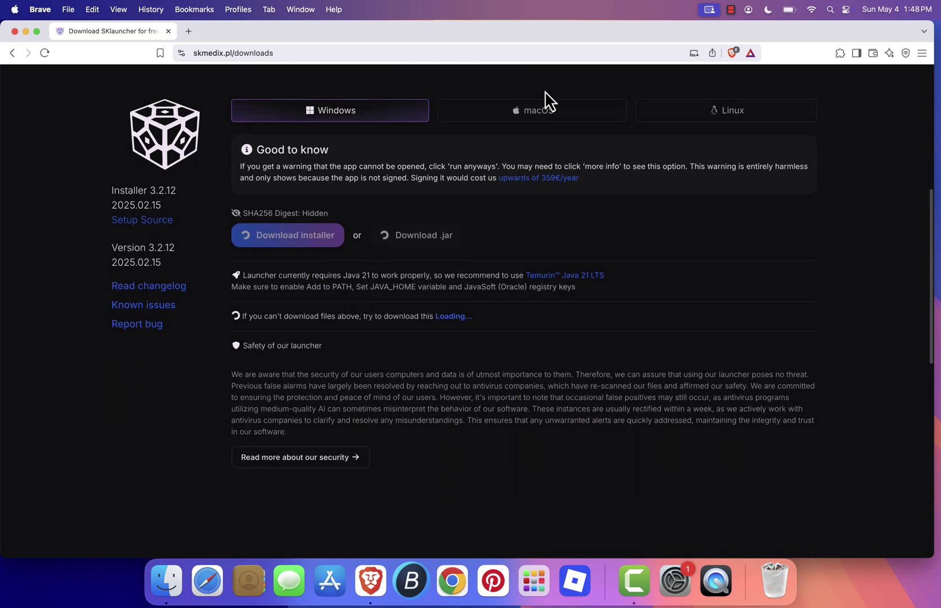
click(540, 115)
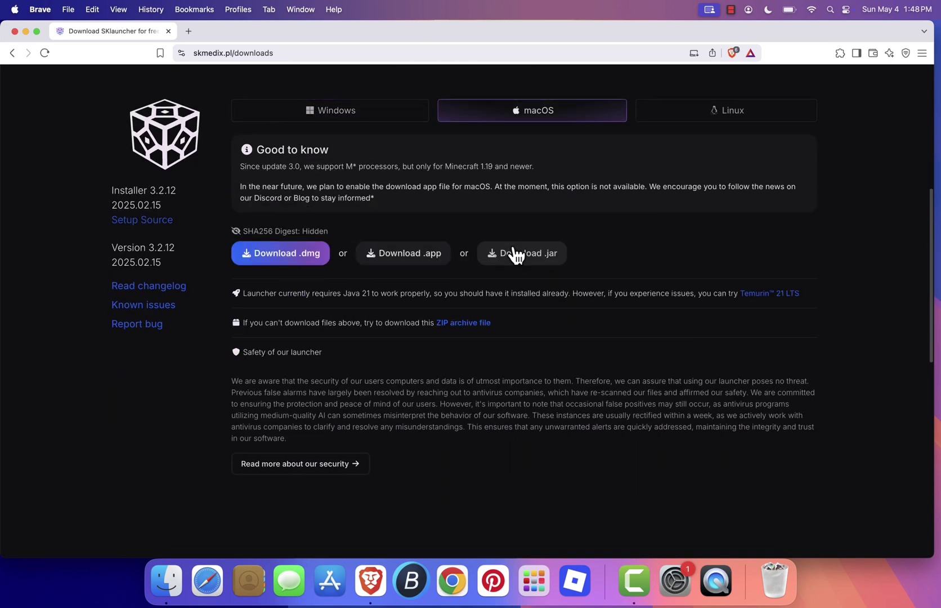
click(535, 261)
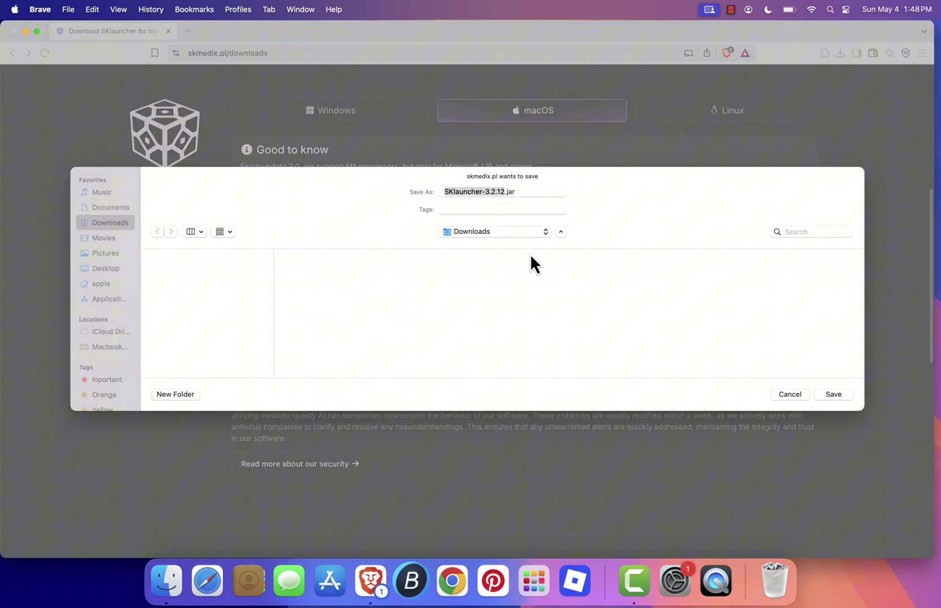
click(831, 395)
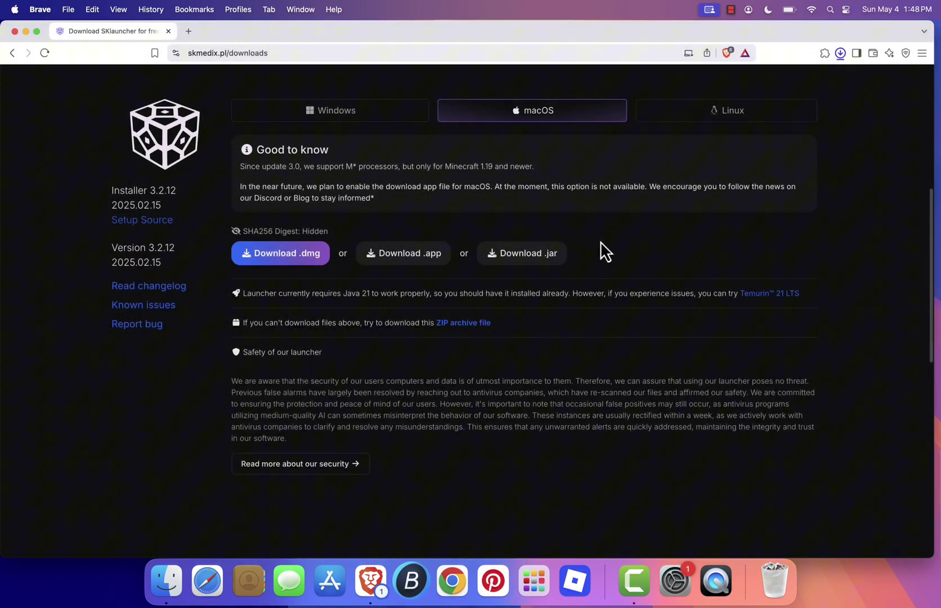
scroll(597, 208, up, 3)
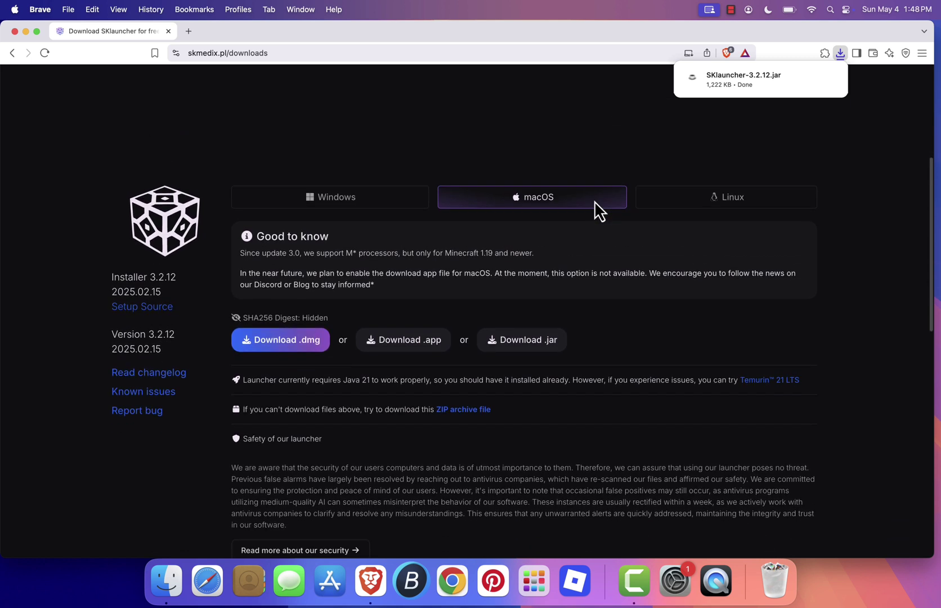
scroll(594, 201, down, 3)
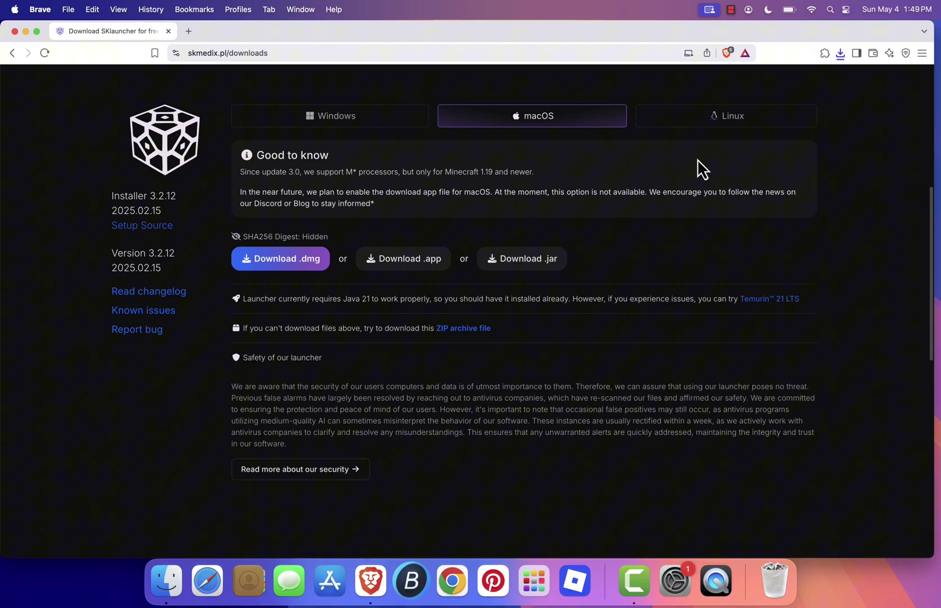
Show the downloaded SKlauncher-3.2.12.jar in Finder and hide the browser window.
click(841, 56)
click(809, 99)
click(169, 45)
key(super+h)
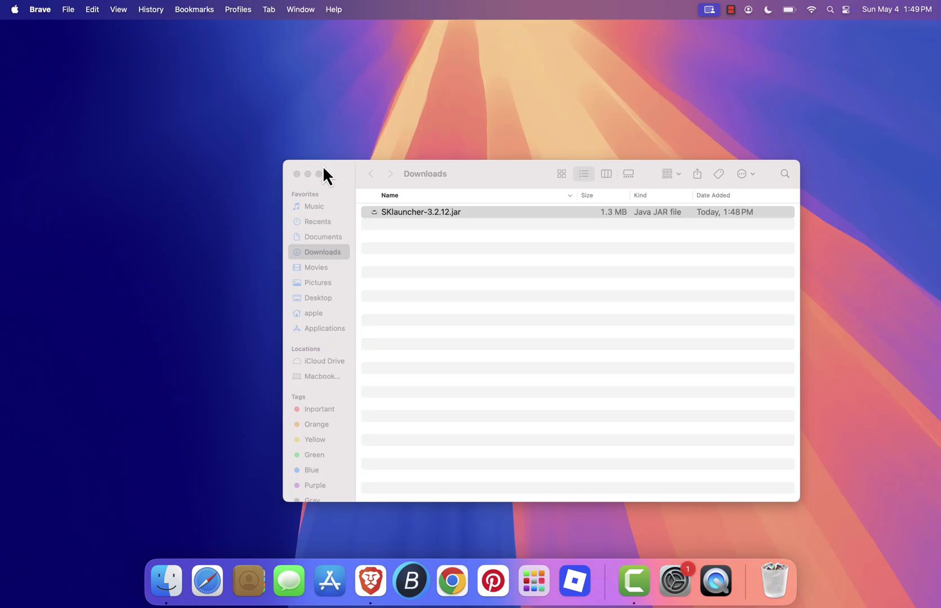
Move SKlauncher-3.2.12.jar from Downloads to the Applications folder and open that folder.
click(459, 250)
click(398, 213)
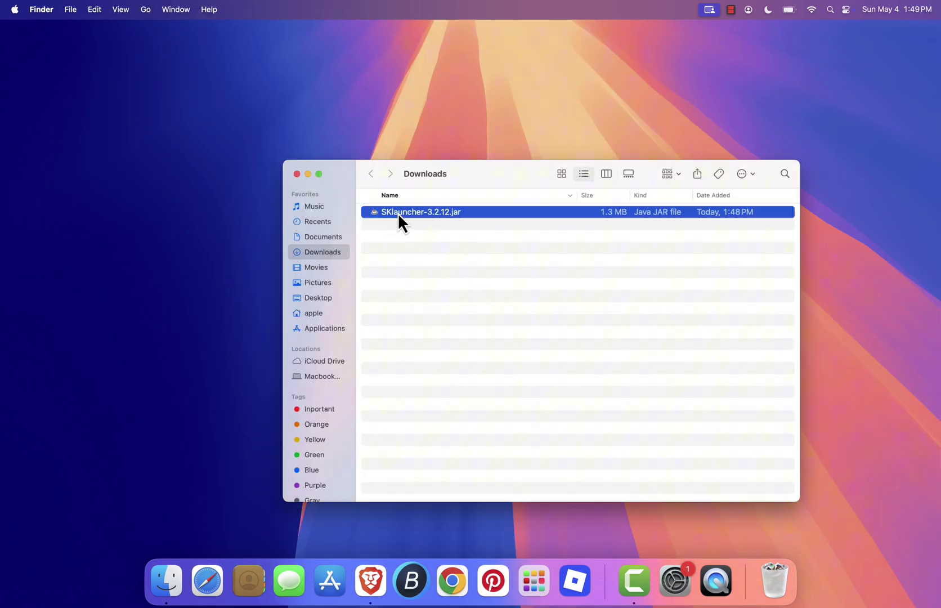
drag(398, 213, 332, 336)
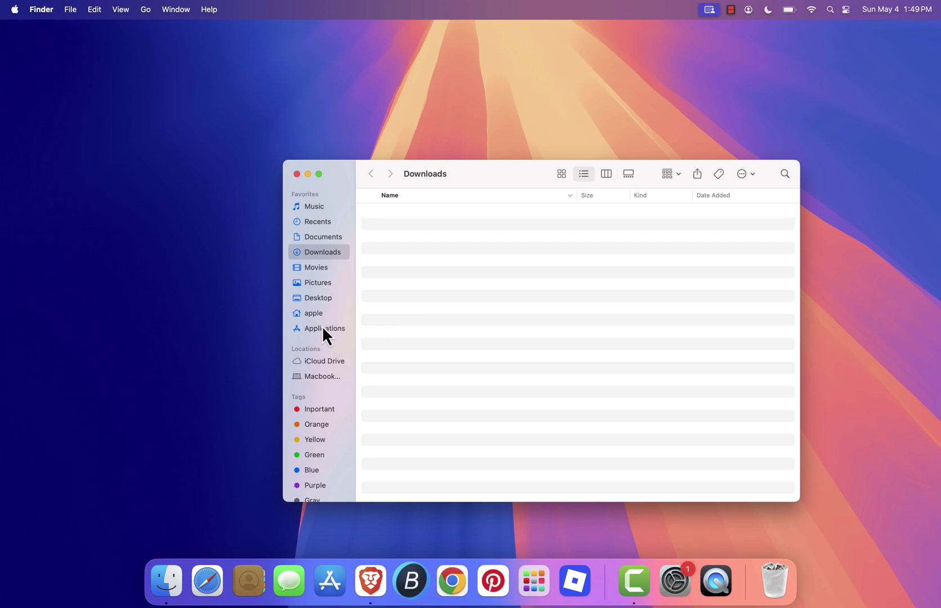
click(336, 330)
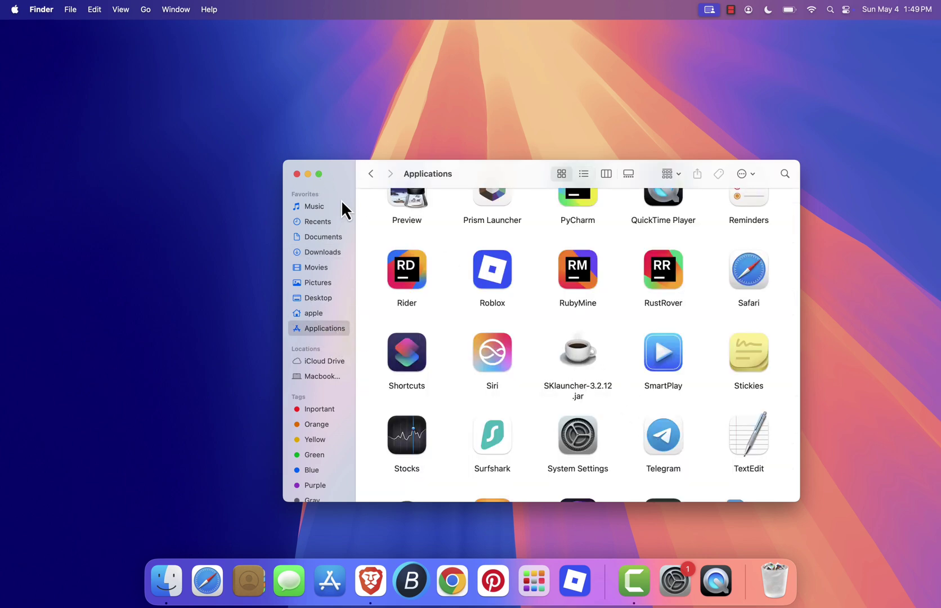
Switch to Brave, search the web for "Java for macOS" and open the Java for Mac result.
click(370, 581)
text(Java for macOS)
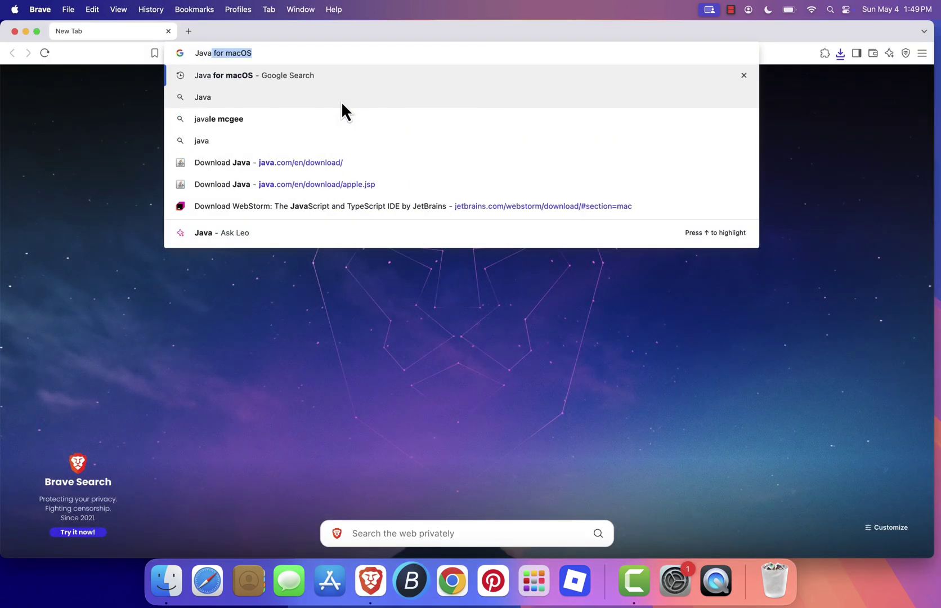
key(Return)
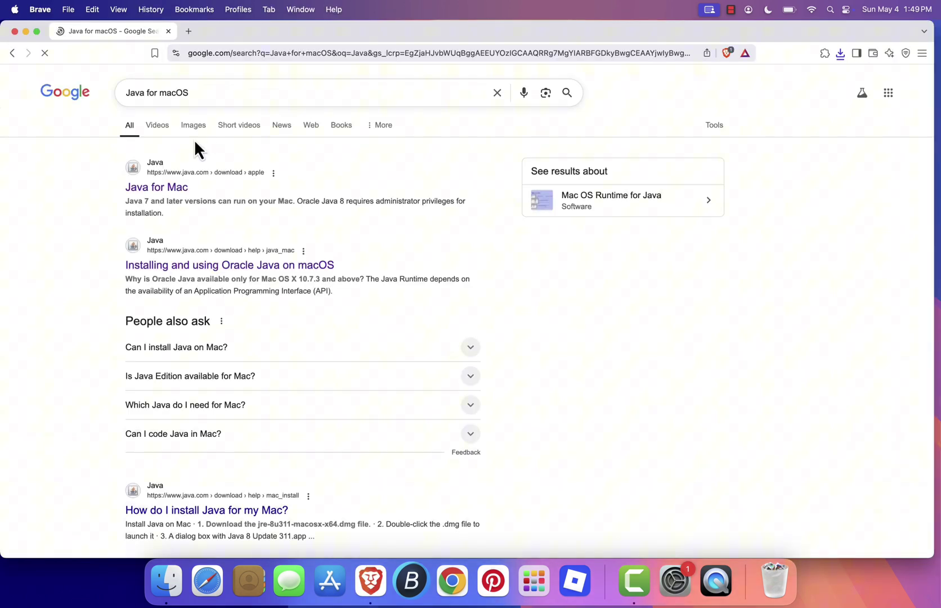
click(163, 188)
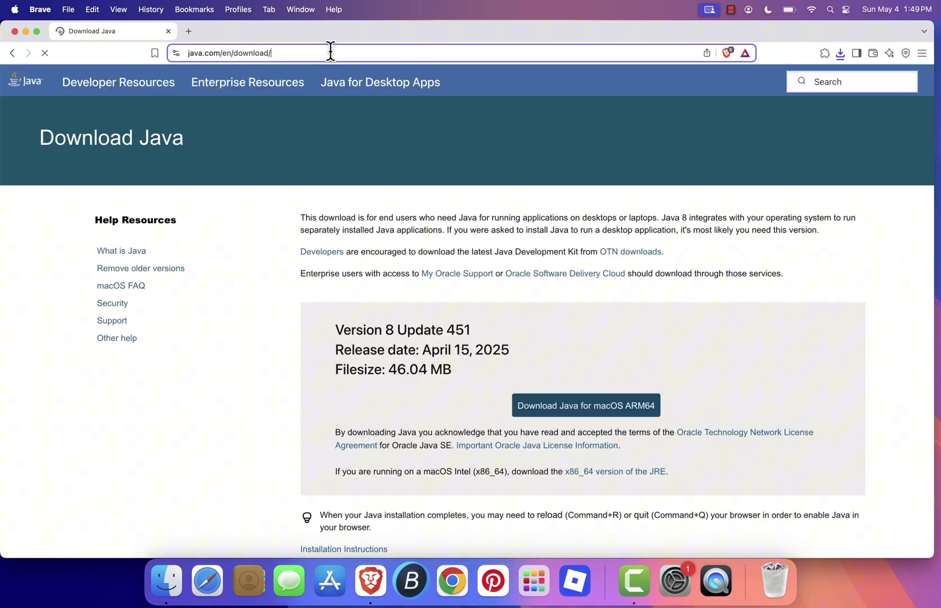
Download the Java for macOS ARM64 installer and save it to the Downloads folder.
click(330, 52)
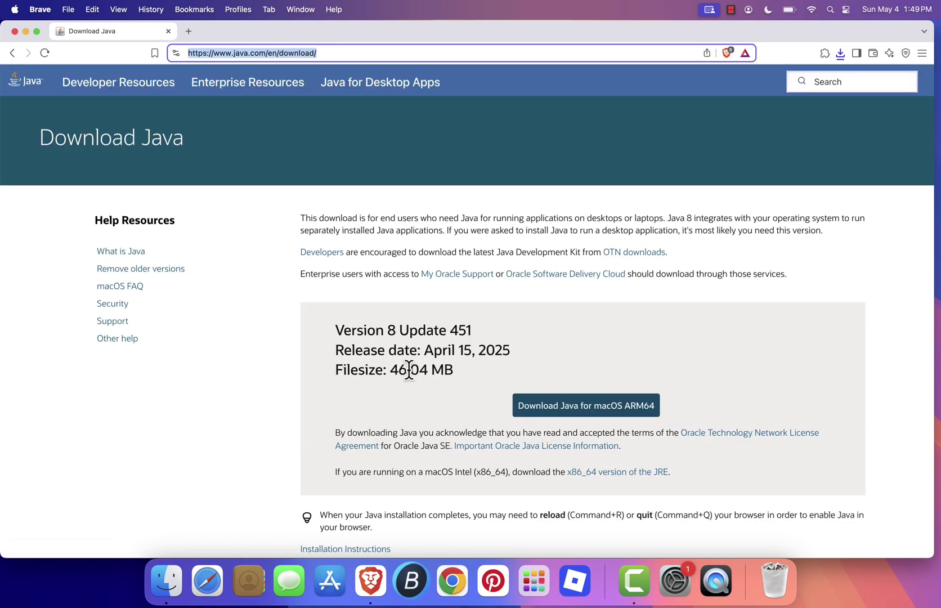
click(601, 406)
click(834, 393)
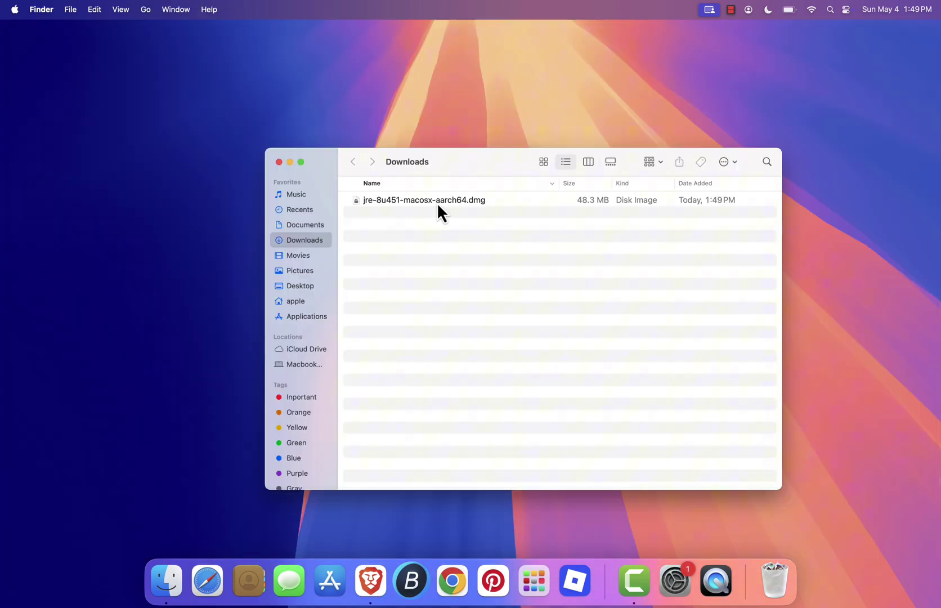
Install Java 8 Update 451 from jre-8u451-macosx-aarch64.dmg in Finder, then close the installer and eject its disk image.
click(437, 202)
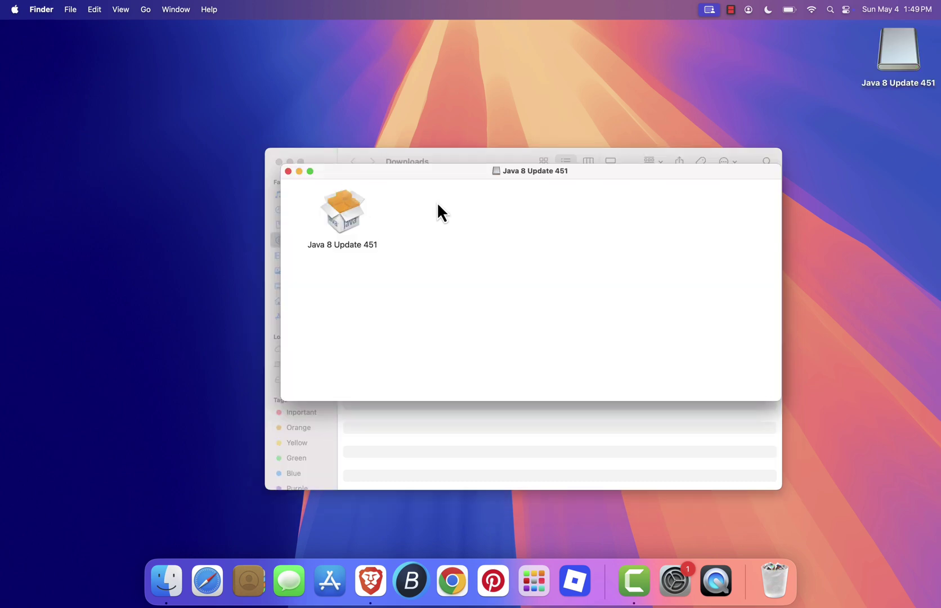
double_click(349, 222)
click(509, 241)
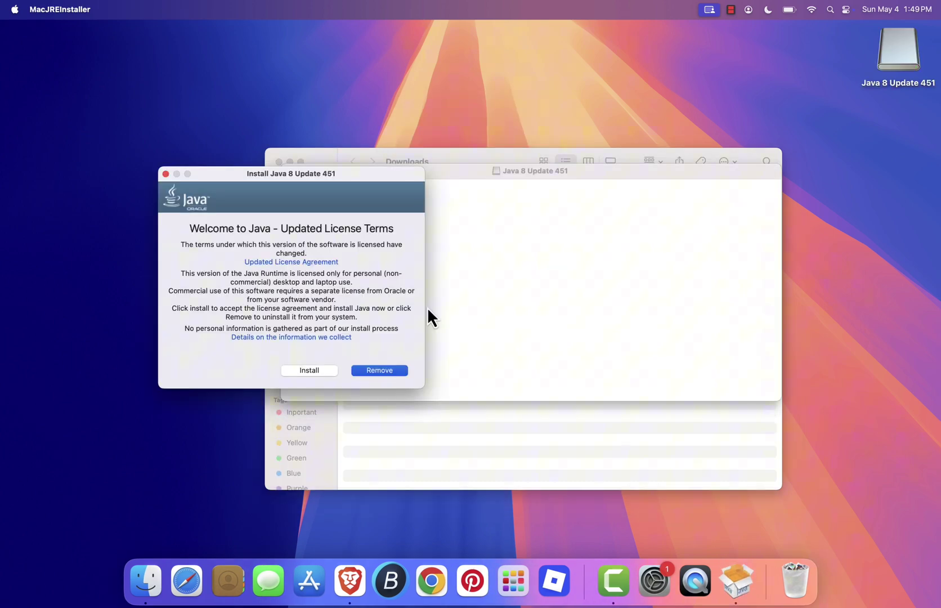
key(Return)
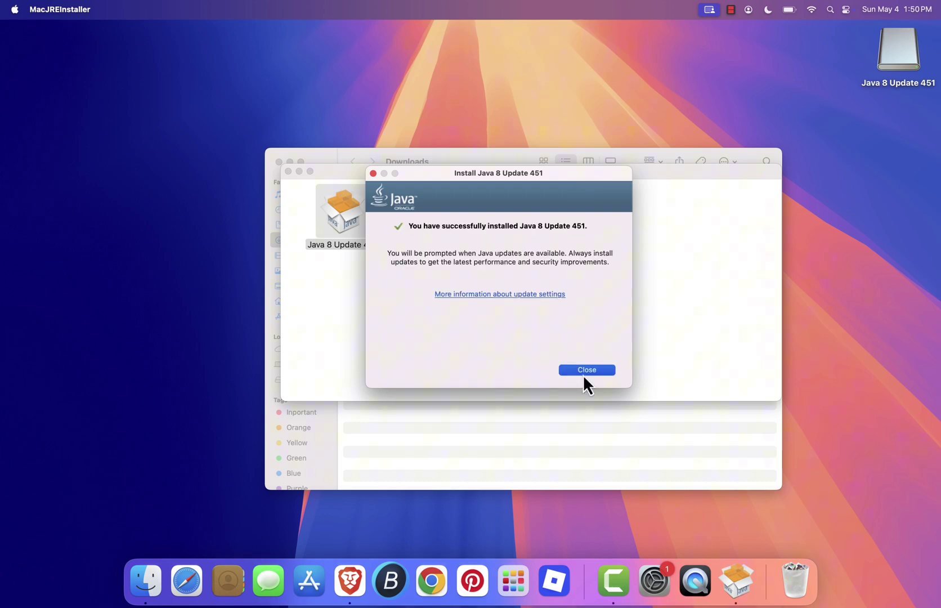
click(584, 374)
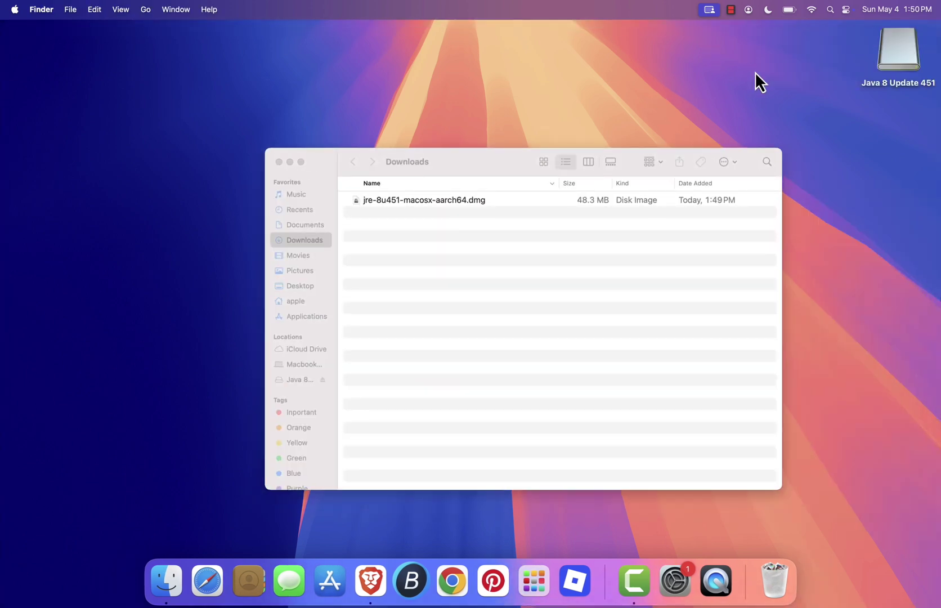
drag(900, 50, 776, 580)
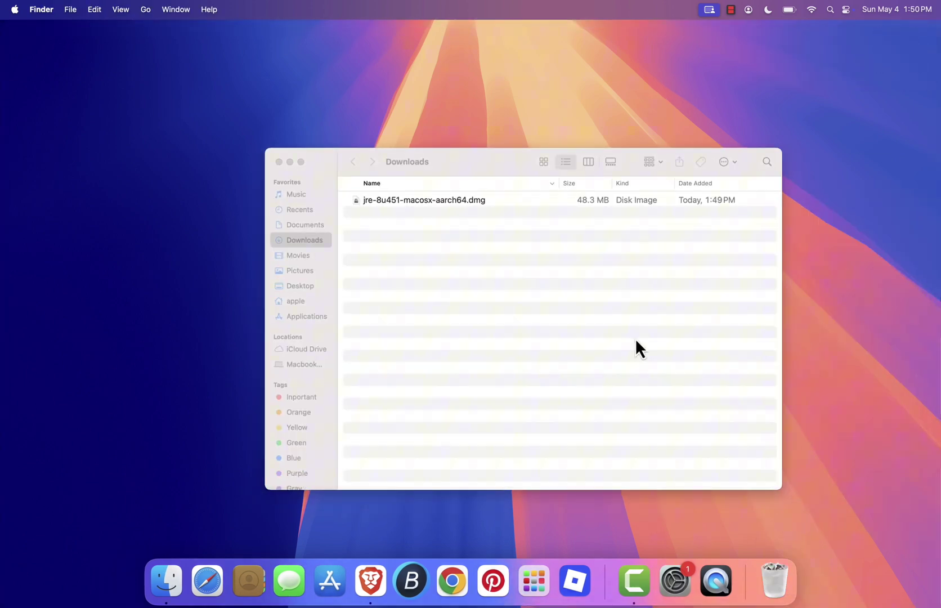
click(507, 292)
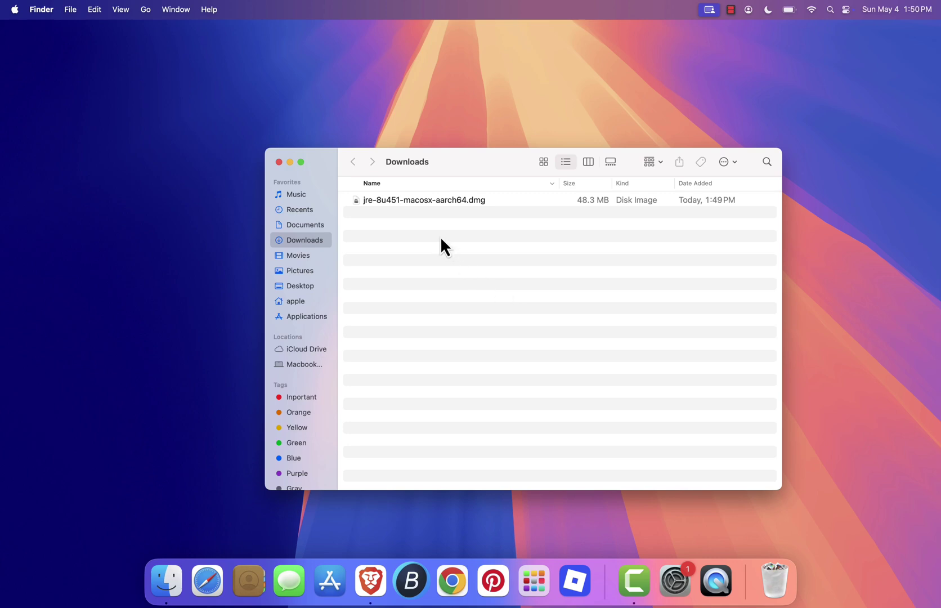
Try to open SKlauncher-3.2.12.jar from the Applications folder and dismiss the security warning without trashing the file.
click(316, 316)
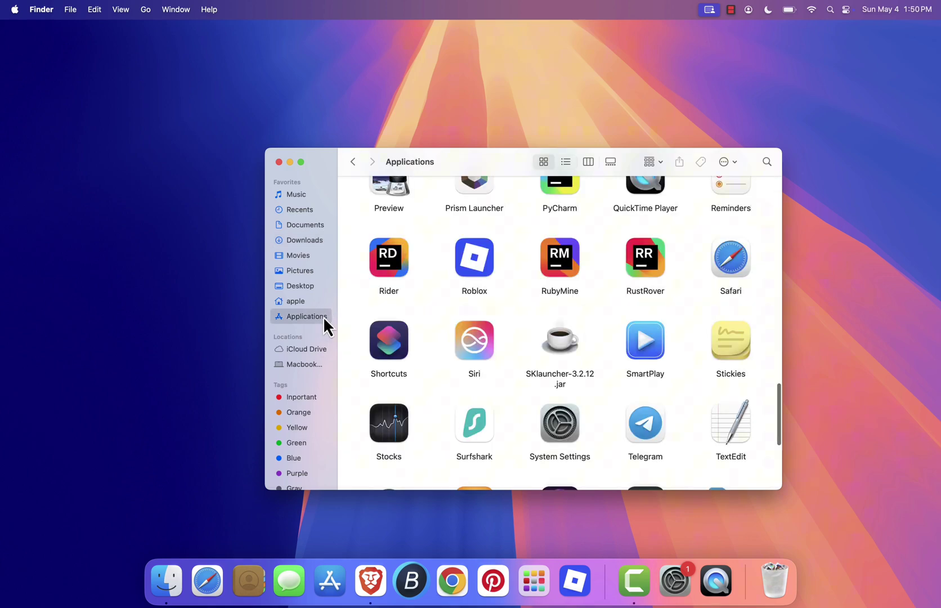
double_click(560, 339)
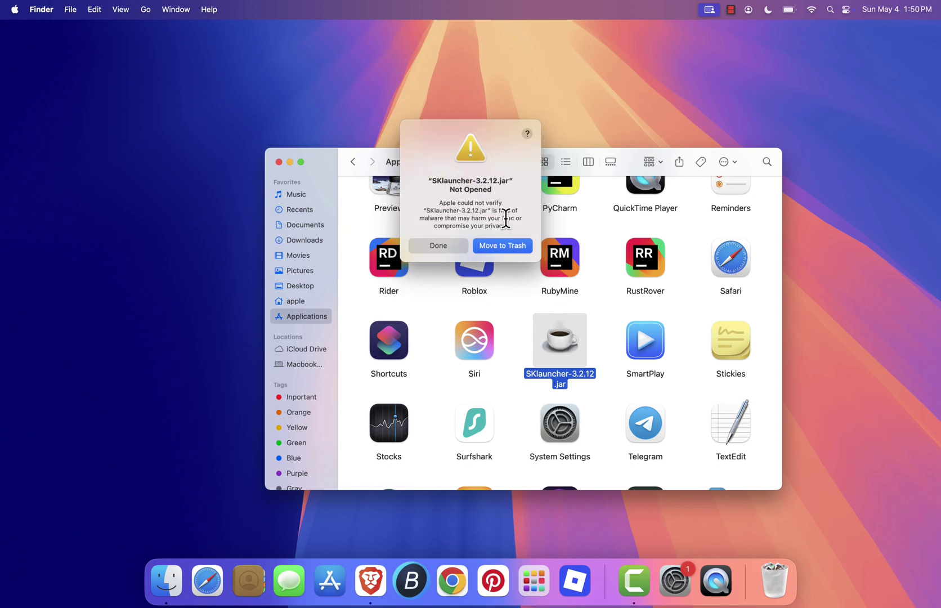
click(438, 246)
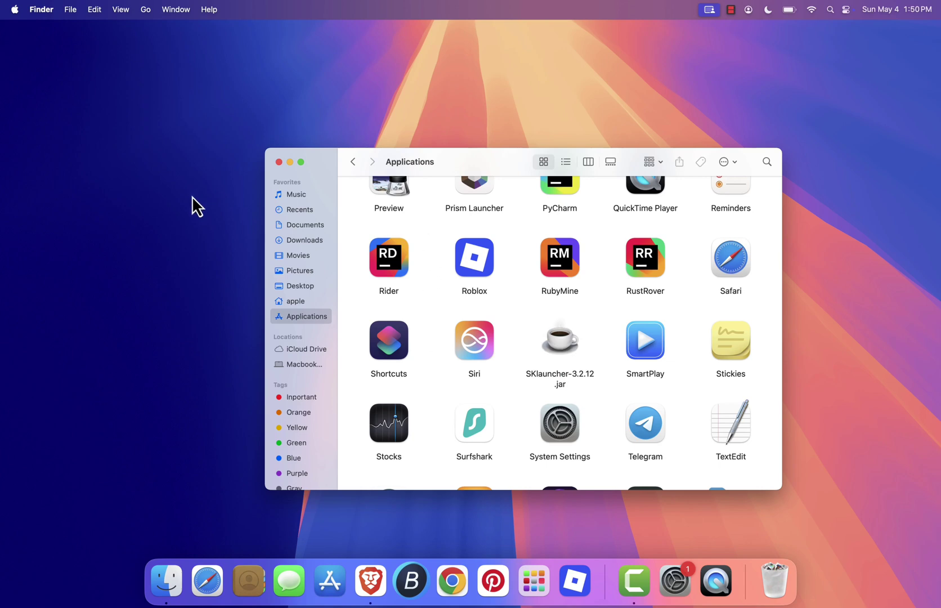
Open System Settings and go to the Privacy & Security settings.
click(15, 9)
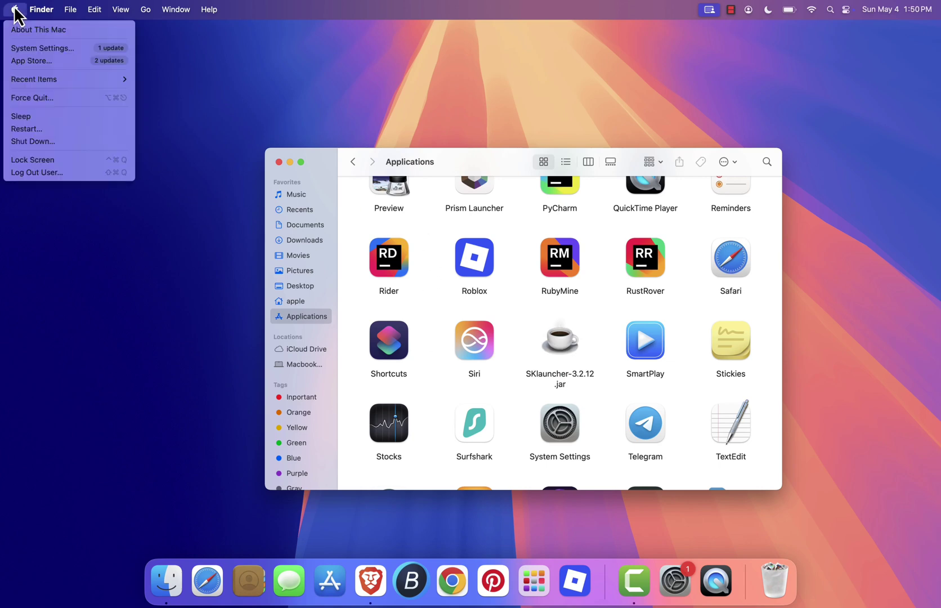
click(31, 50)
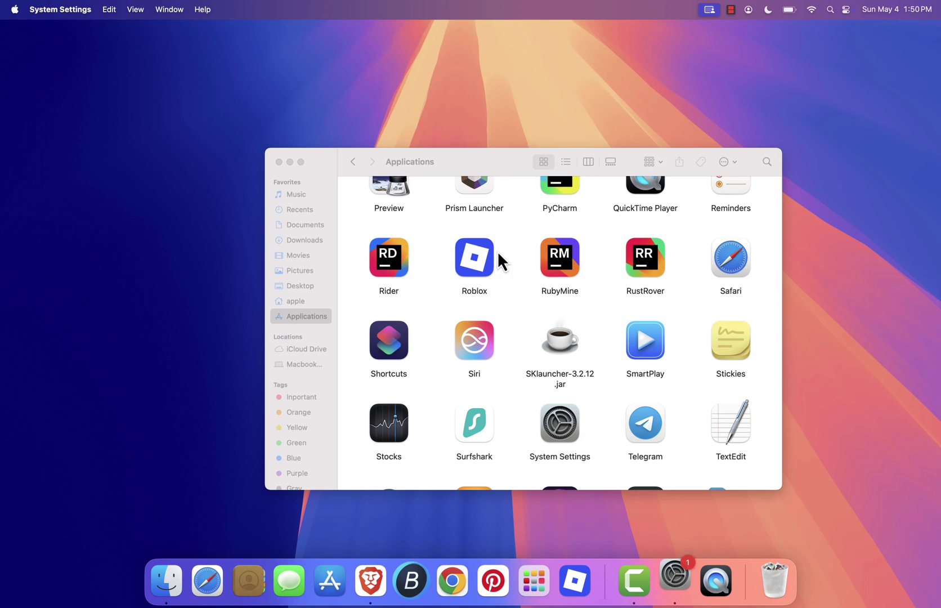
scroll(367, 383, down, 5)
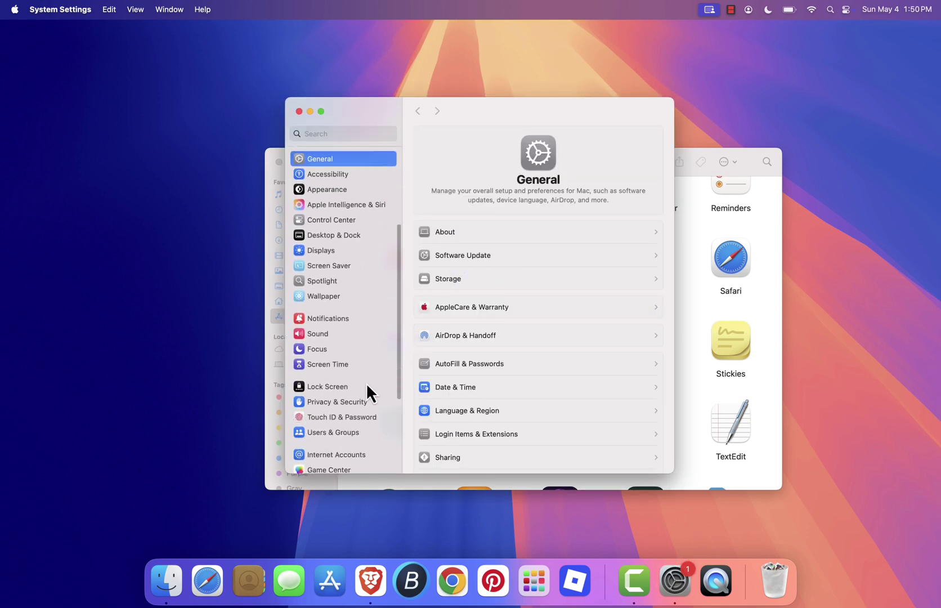
scroll(367, 384, down, 2)
click(356, 385)
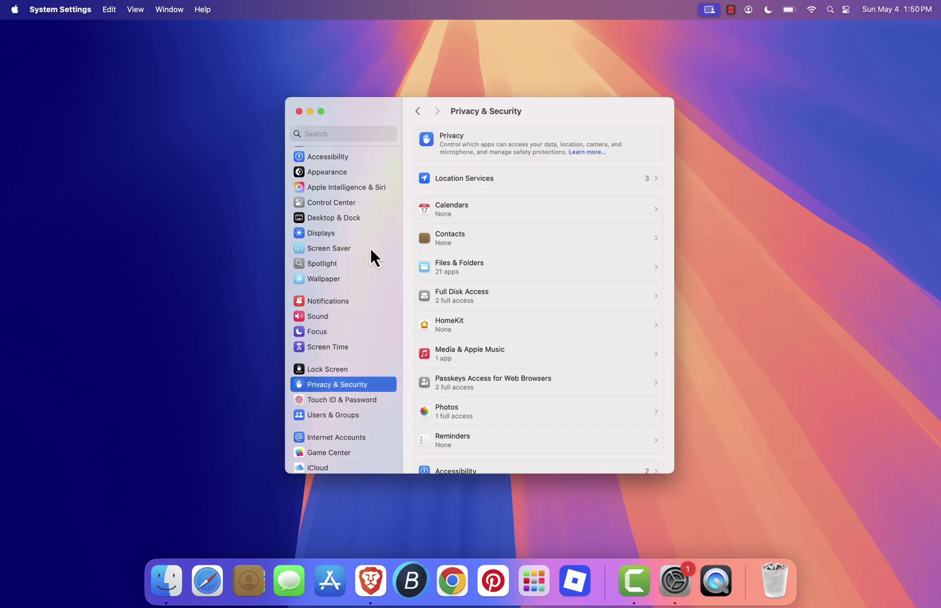
Allow the blocked SKlauncher-3.2.12.jar to open anyway, authorize it with the administrator password, and minimize the System Settings window.
scroll(563, 442, down, 15)
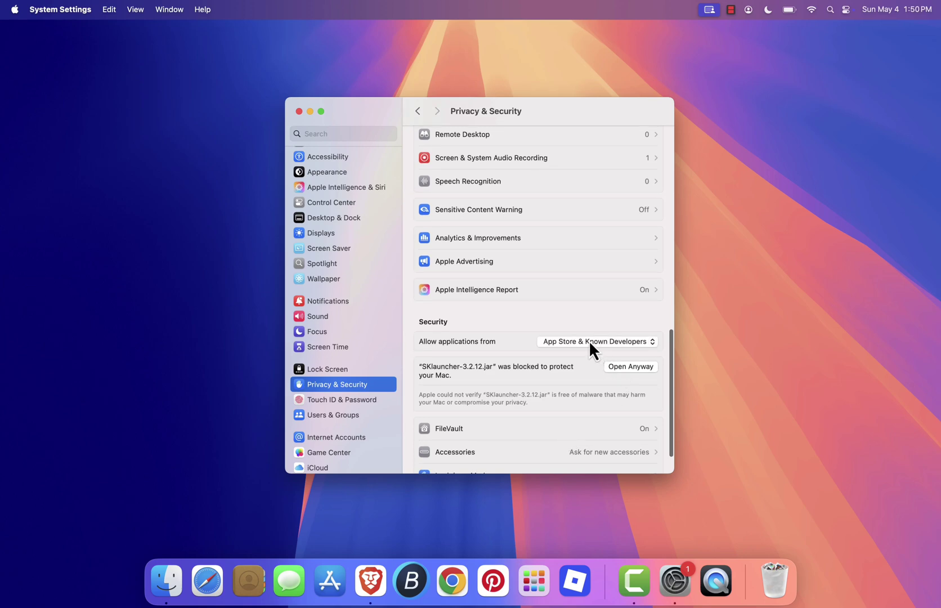
click(617, 368)
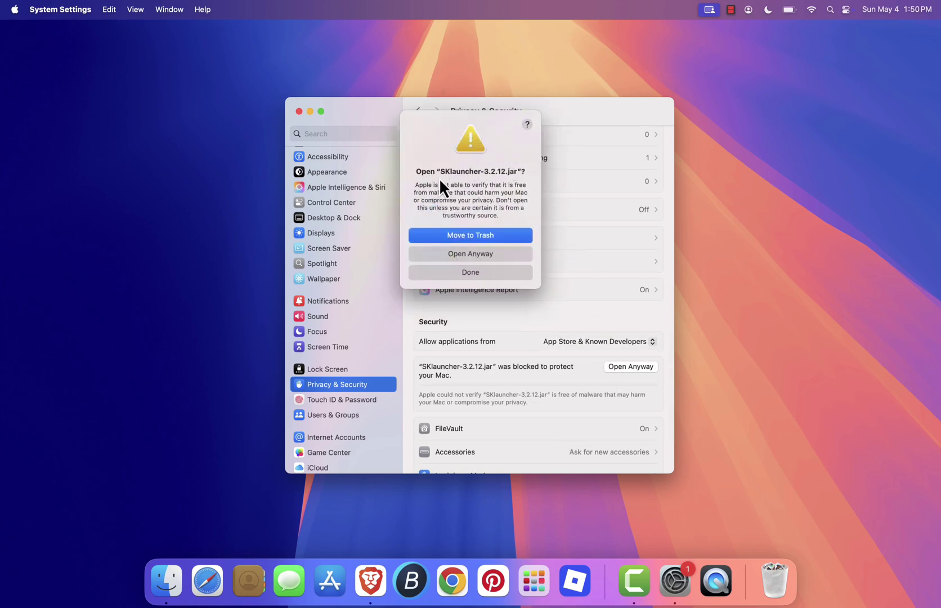
click(508, 254)
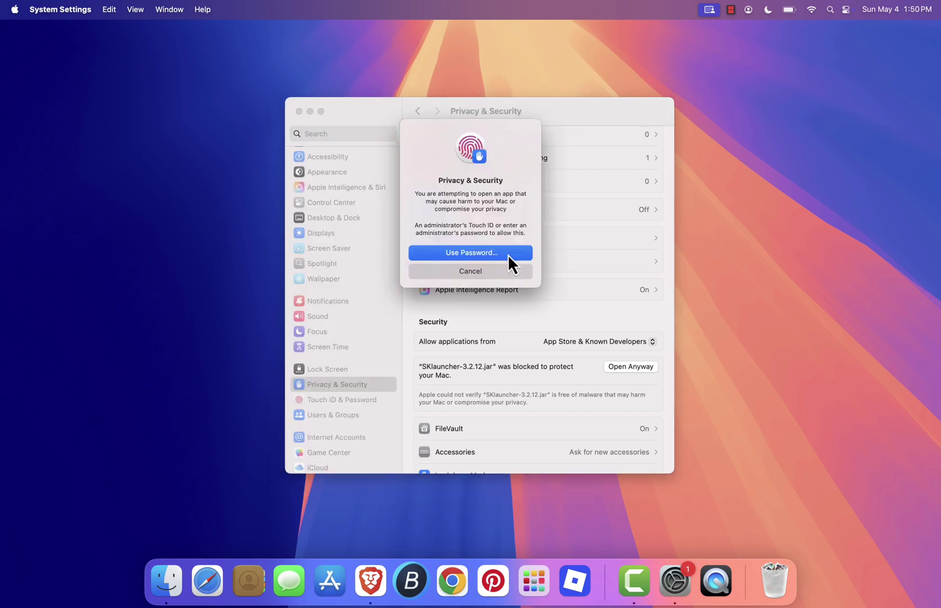
click(508, 254)
text(•••••)
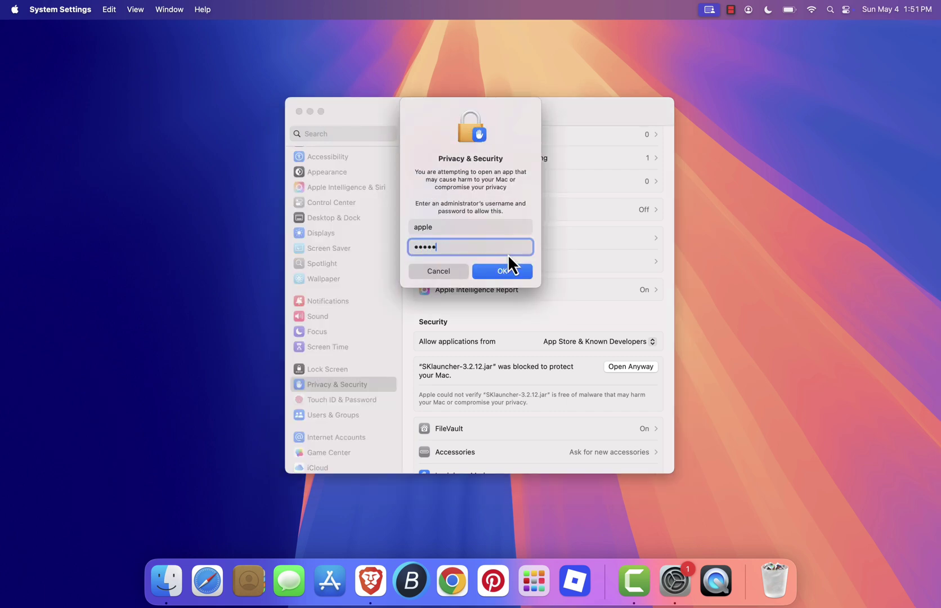
key(Return)
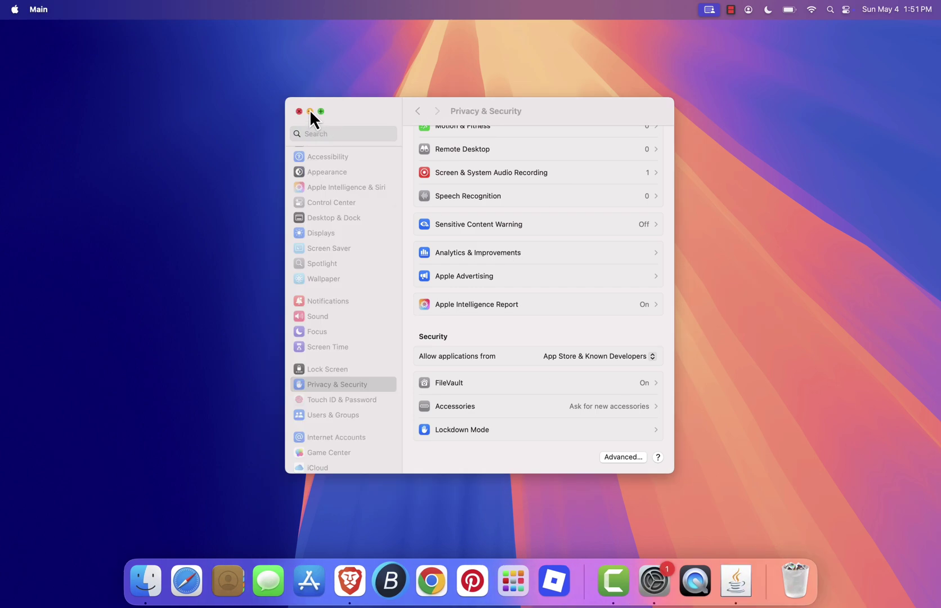
click(310, 111)
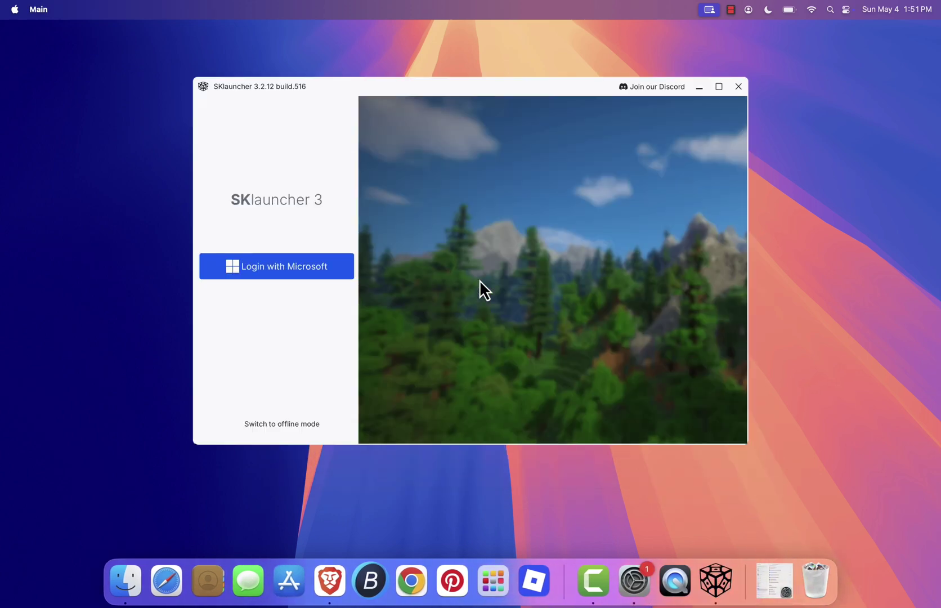
Try to log in to SKlauncher with Microsoft by approving the ReLogin sign-in in the browser, and close the browser page.
click(309, 270)
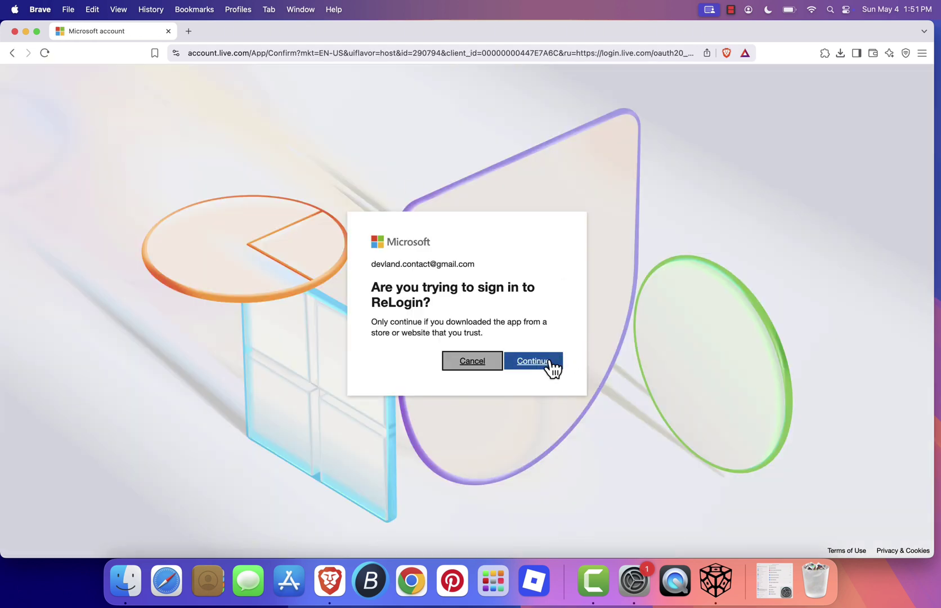
click(544, 366)
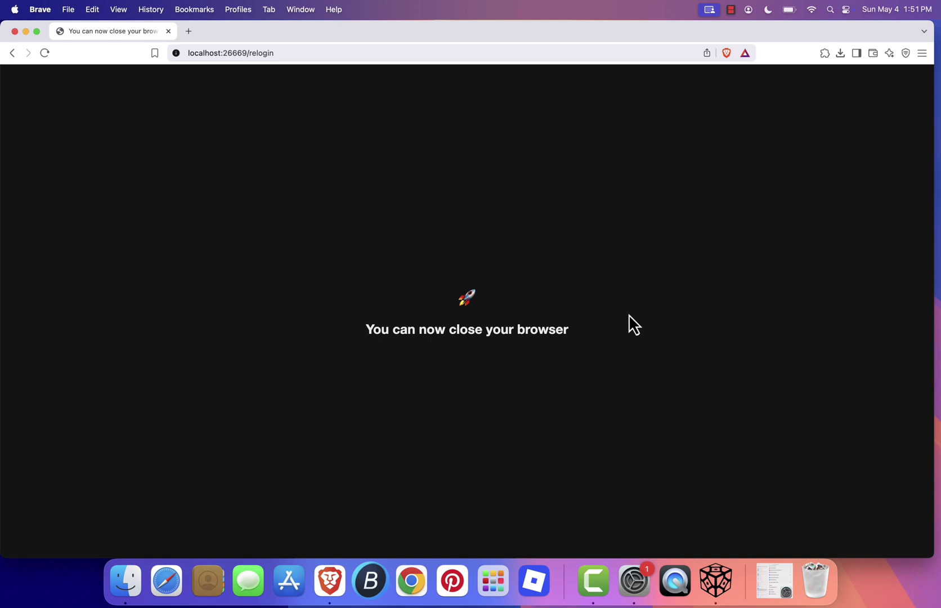
click(168, 31)
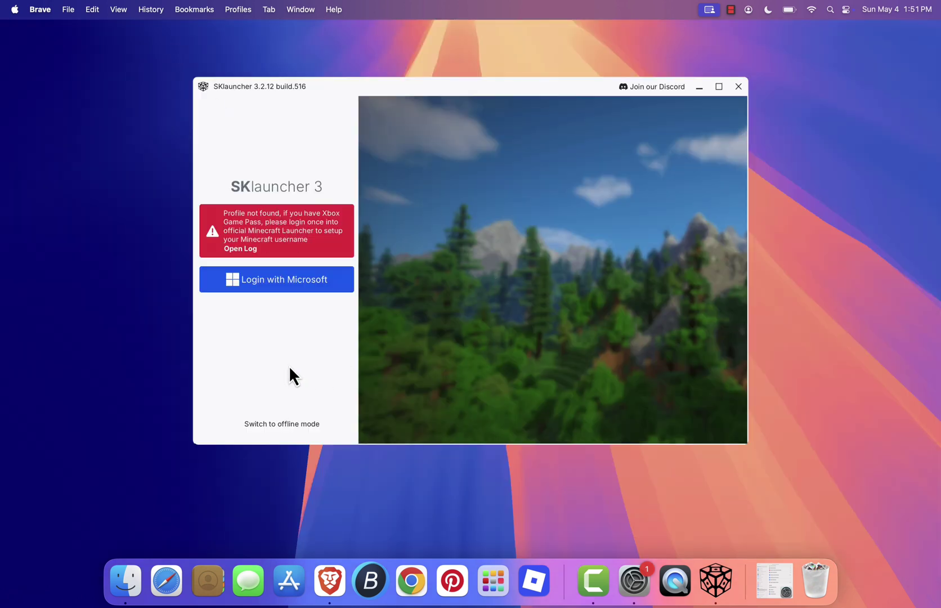
Switch SKlauncher to offline mode and log in with the username nbm.
click(285, 428)
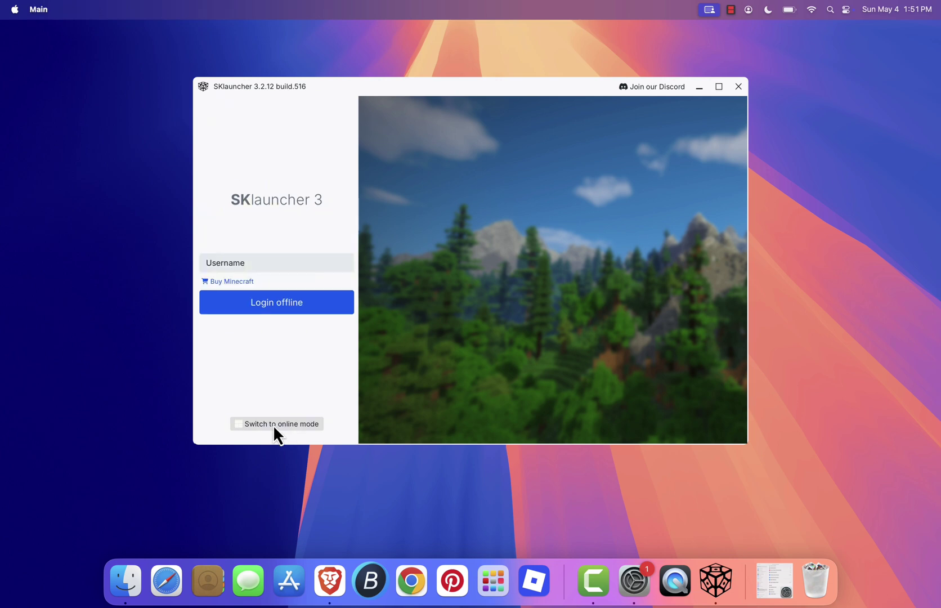
click(262, 263)
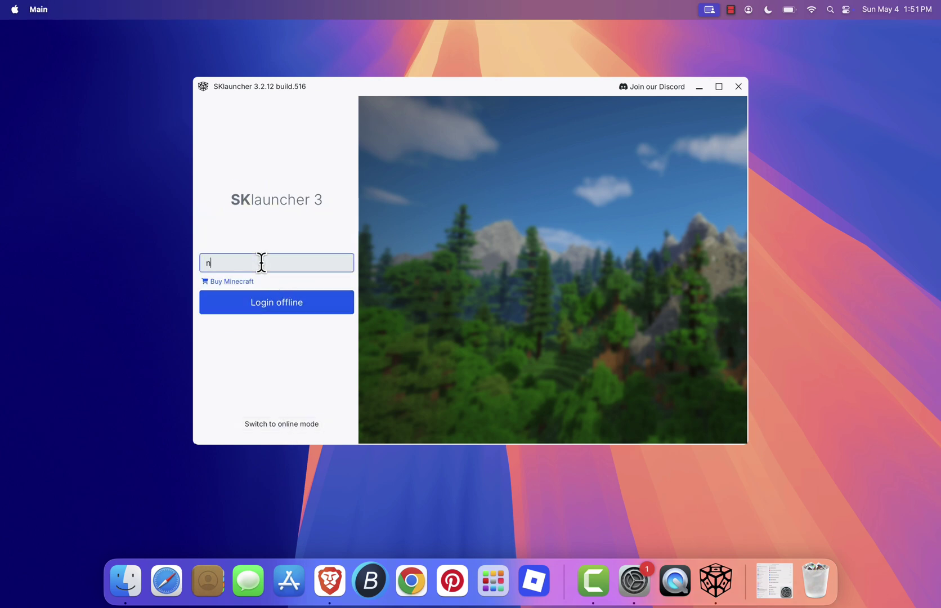
click(278, 301)
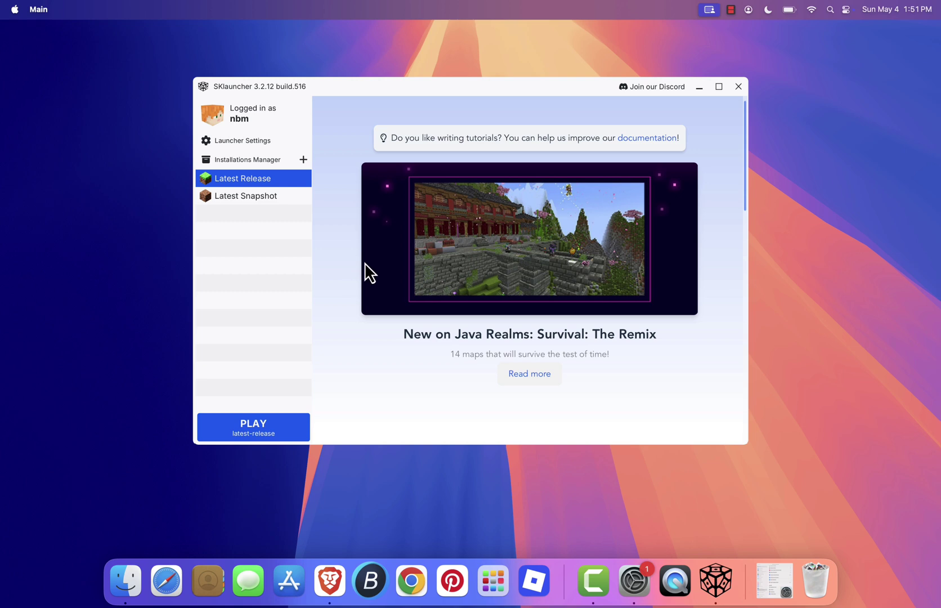
Check the Installations Manager, and launch the Latest Release of Minecraft, continuing past its welcome screen.
click(262, 160)
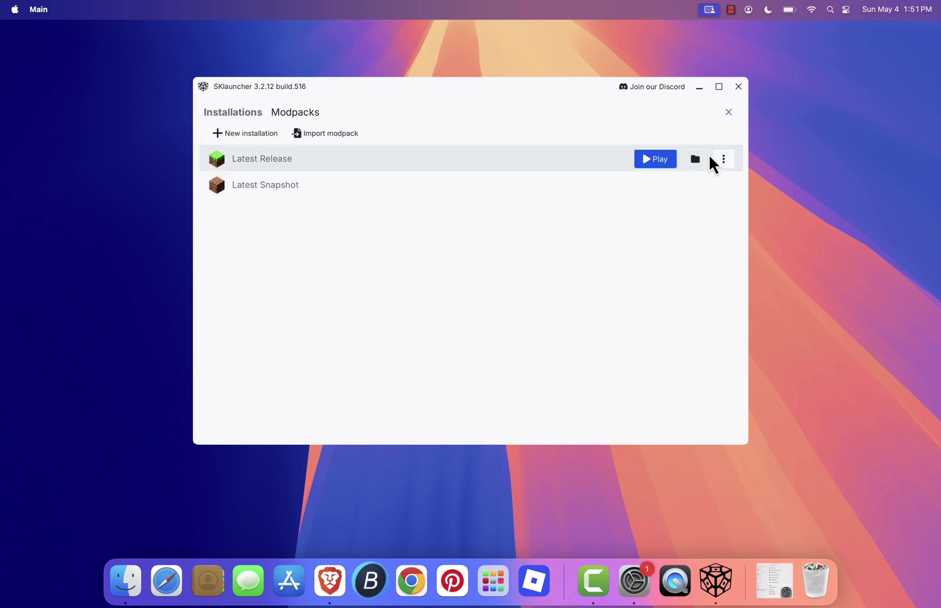
click(729, 112)
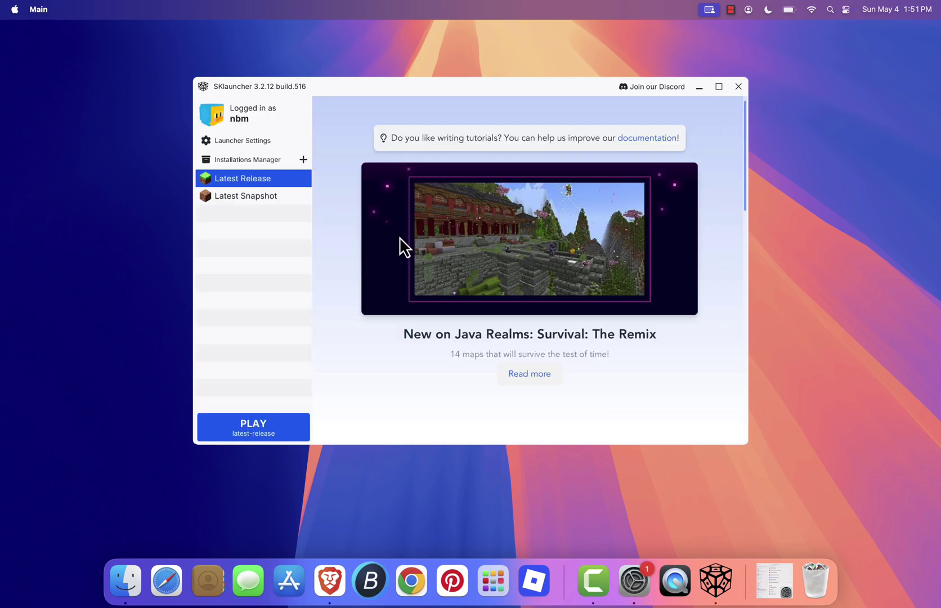
click(266, 432)
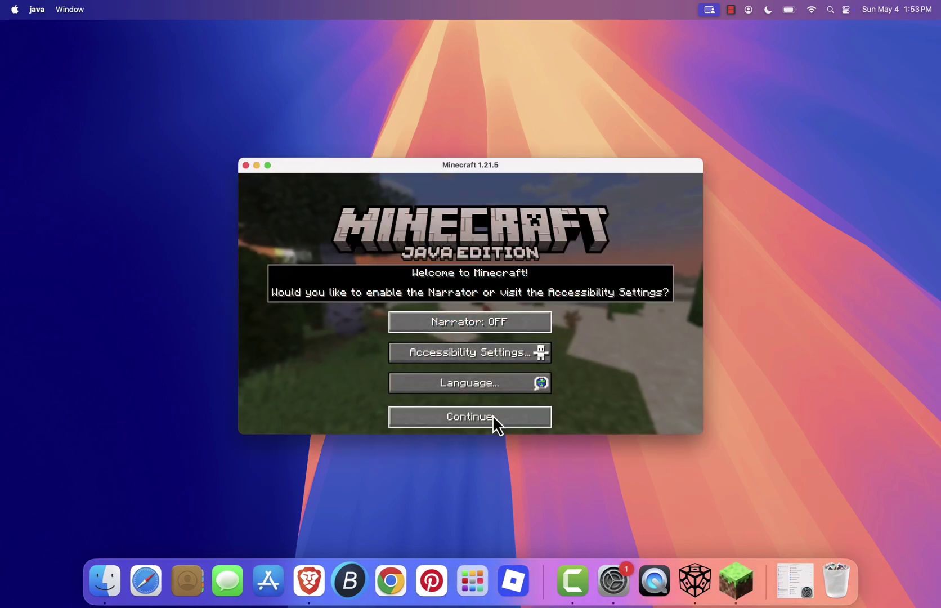
click(493, 417)
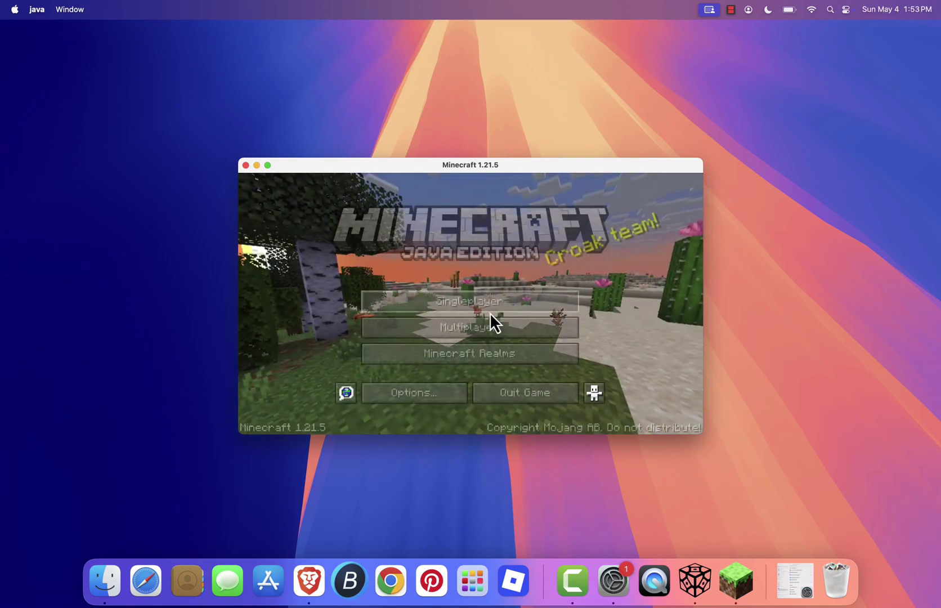
Create a singleplayer world named New World with the game mode set to Hardcore.
click(483, 305)
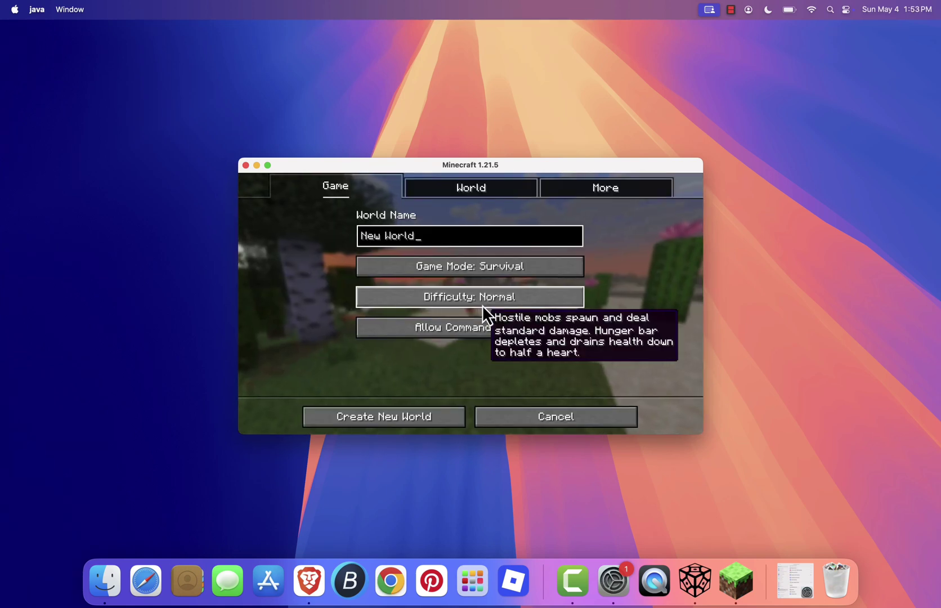
click(480, 273)
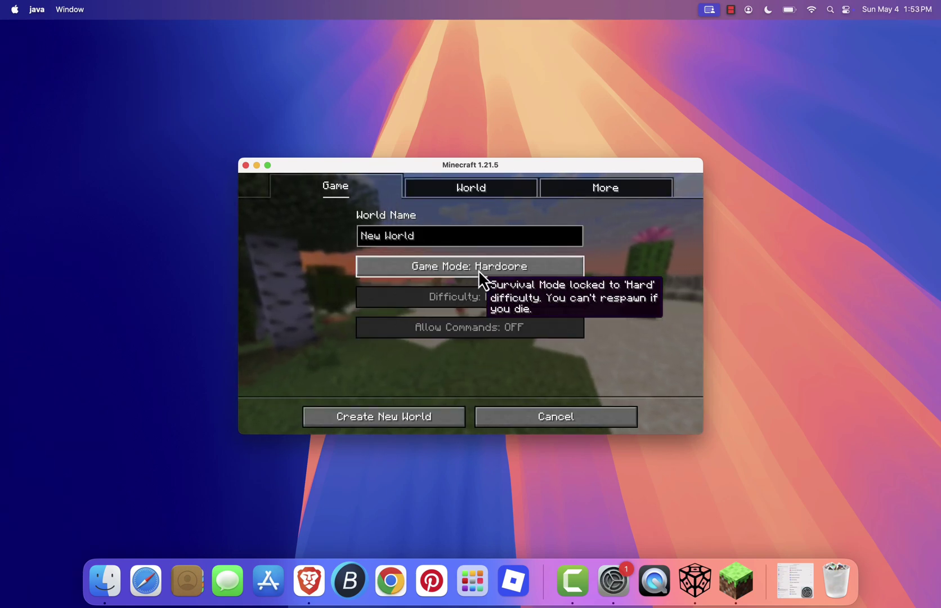
click(404, 419)
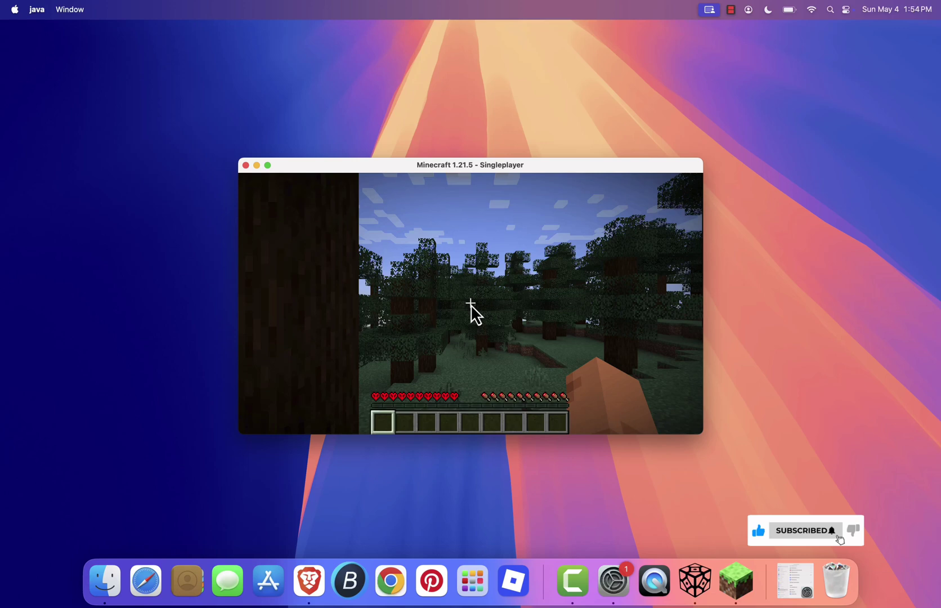
Move the character backward and to the right in the new world, and open the inventory.
key(s)
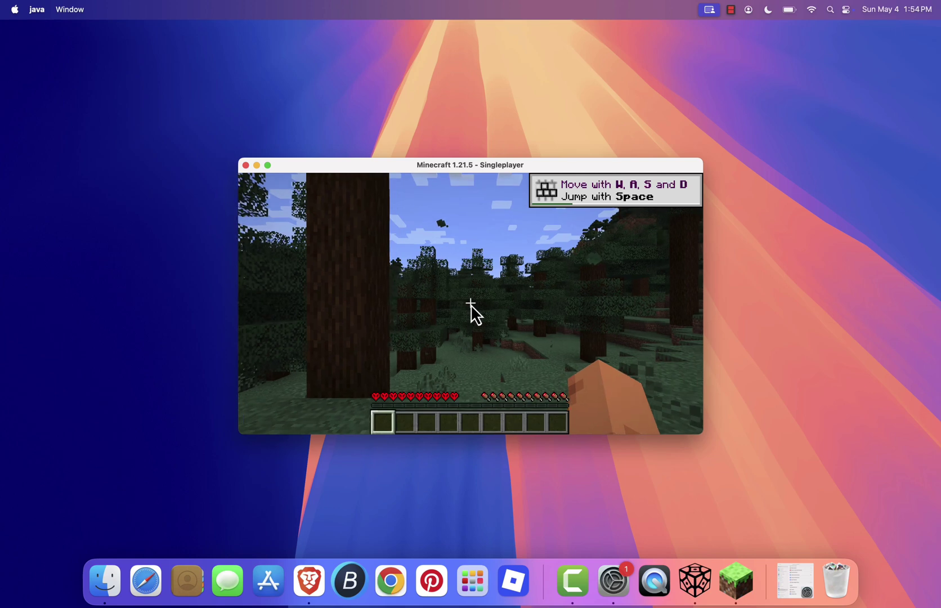
key(d)
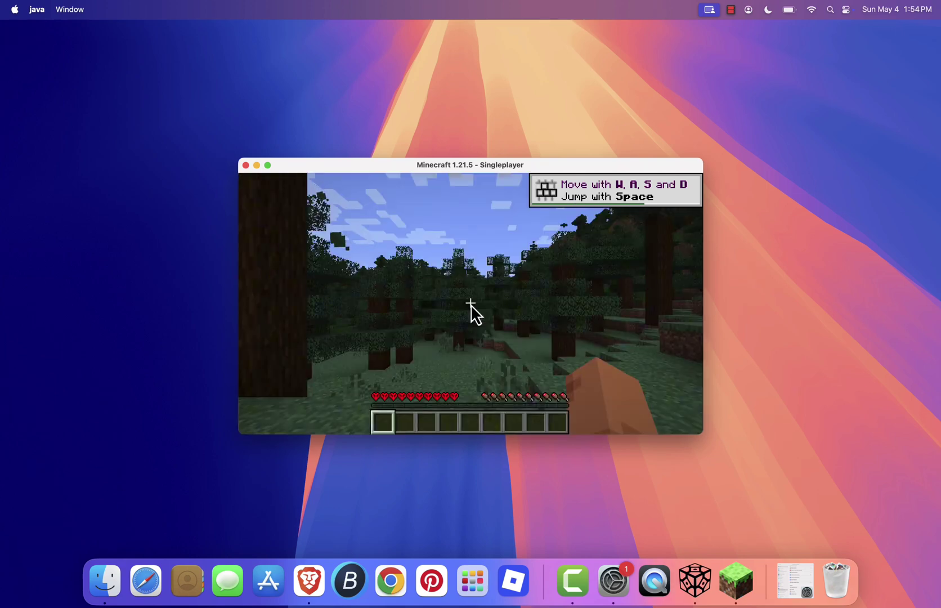
key(e)
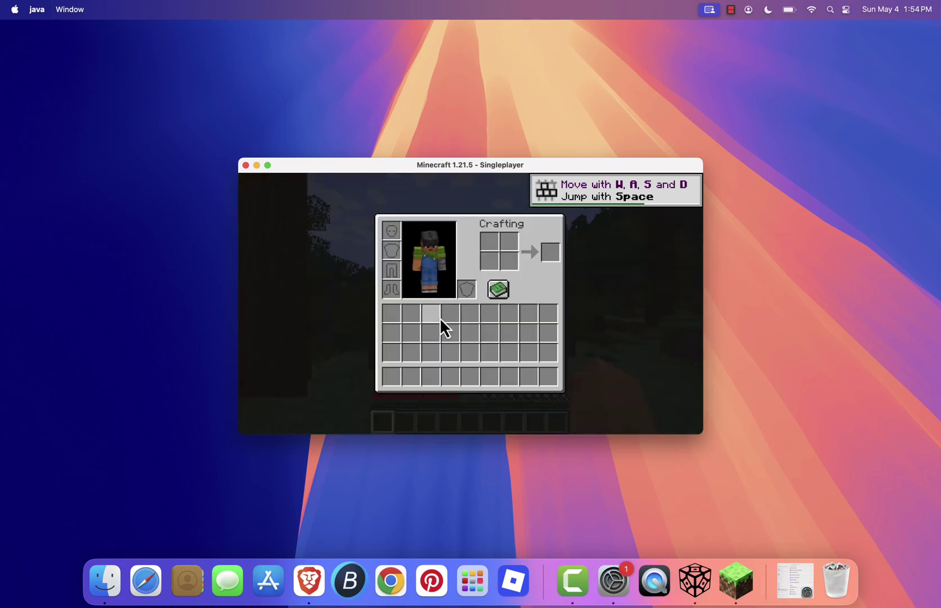